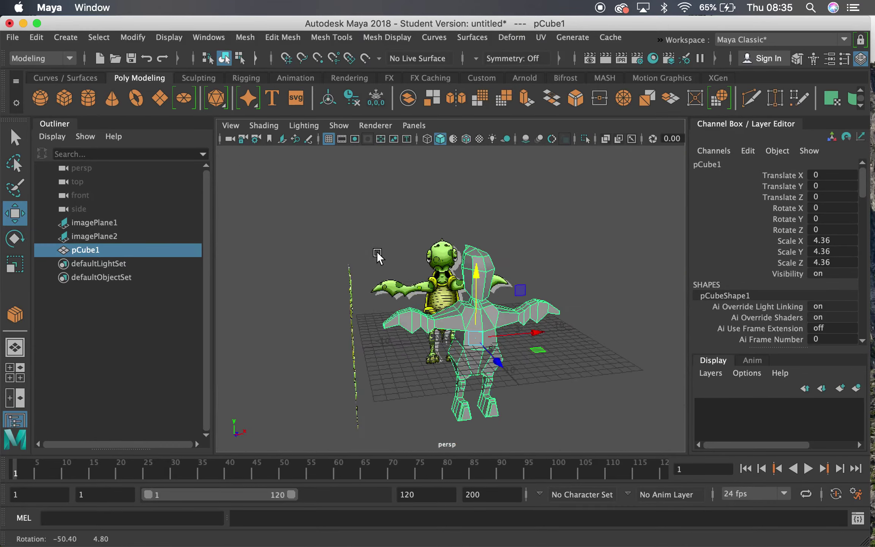
Duplicate the pCube1 character mesh and move the copy straight down, well below the original
{"action": "right_click_drag", "start_coordinate": [377, 251], "coordinate": [477, 314], "text": "alt"}
{"action": "middle_click_drag", "start_coordinate": [478, 313], "coordinate": [388, 267], "text": "alt"}
{"action": "left_click_drag", "start_coordinate": [388, 267], "coordinate": [237, 300], "text": "alt"}
{"action": "scroll", "coordinate": [337, 297], "scroll_direction": "up", "scroll_amount": 3}
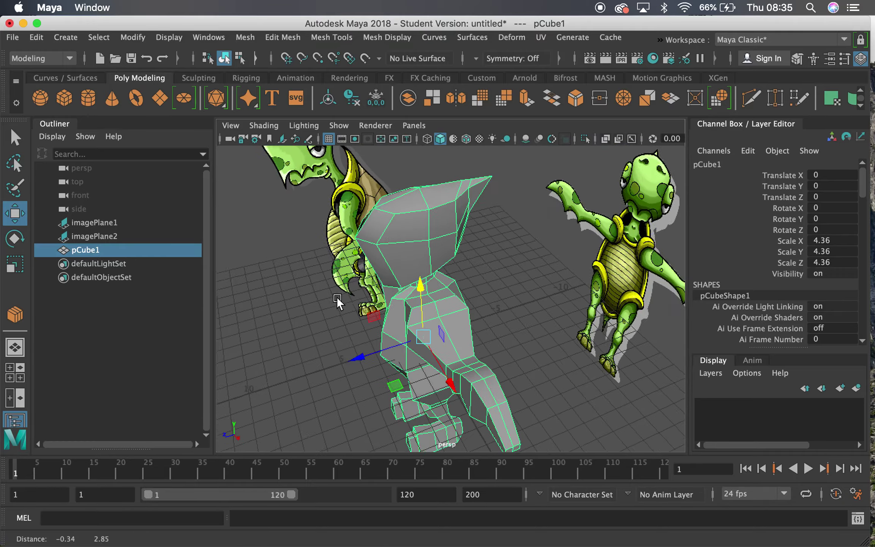
{"action": "left_click_drag", "start_coordinate": [337, 297], "coordinate": [406, 302], "text": "alt"}
{"action": "scroll", "coordinate": [404, 177], "scroll_direction": "up", "scroll_amount": 2}
{"action": "scroll", "coordinate": [346, 286], "scroll_direction": "down", "scroll_amount": 2}
{"action": "key", "text": "ctrl+d"}
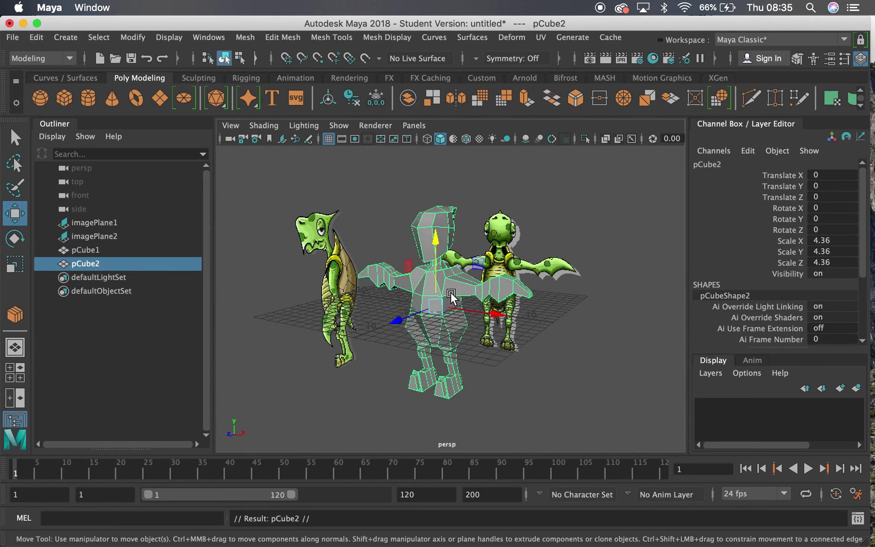
{"action": "left_click_drag", "start_coordinate": [433, 237], "coordinate": [444, 454]}
{"action": "left_click_drag", "start_coordinate": [451, 338], "coordinate": [400, 267], "text": "alt"}
Select the original pCube1 mesh and examine its low-poly shape against the turtle reference images
{"action": "left_click", "coordinate": [442, 180]}
{"action": "right_click_drag", "start_coordinate": [422, 196], "coordinate": [457, 209], "text": "alt"}
{"action": "middle_click_drag", "start_coordinate": [457, 209], "coordinate": [456, 346], "text": "alt"}
{"action": "right_click_drag", "start_coordinate": [456, 346], "coordinate": [500, 342], "text": "alt"}
{"action": "middle_click_drag", "start_coordinate": [500, 342], "coordinate": [500, 273], "text": "alt"}
{"action": "right_click_drag", "start_coordinate": [500, 273], "coordinate": [365, 282], "text": "alt"}
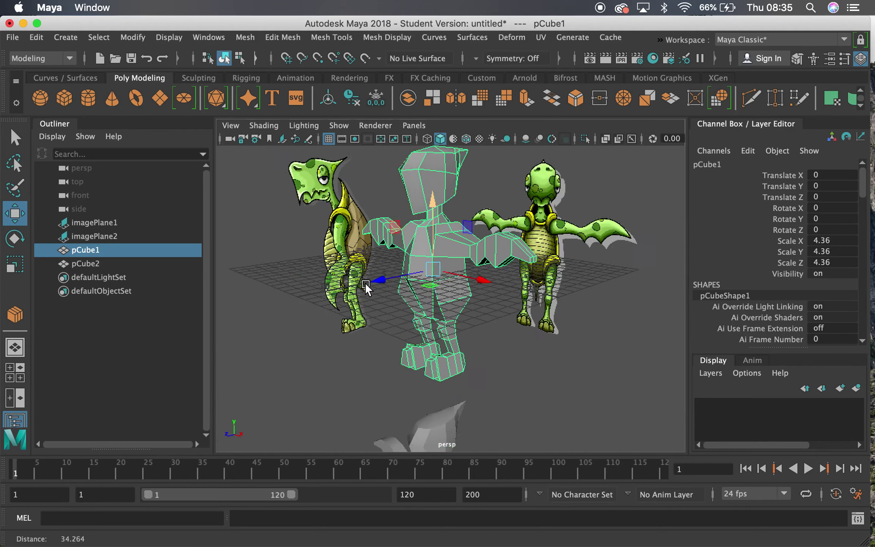
{"action": "mouse_move", "coordinate": [496, 304]}
{"action": "left_mouse_down", "text": "alt"}
{"action": "mouse_move", "coordinate": [445, 356]}
{"action": "mouse_move", "coordinate": [488, 315]}
{"action": "left_mouse_up", "text": "alt"}
{"action": "right_click_drag", "start_coordinate": [455, 332], "coordinate": [488, 332], "text": "alt"}
{"action": "middle_click_drag", "start_coordinate": [456, 266], "coordinate": [463, 303], "text": "alt"}
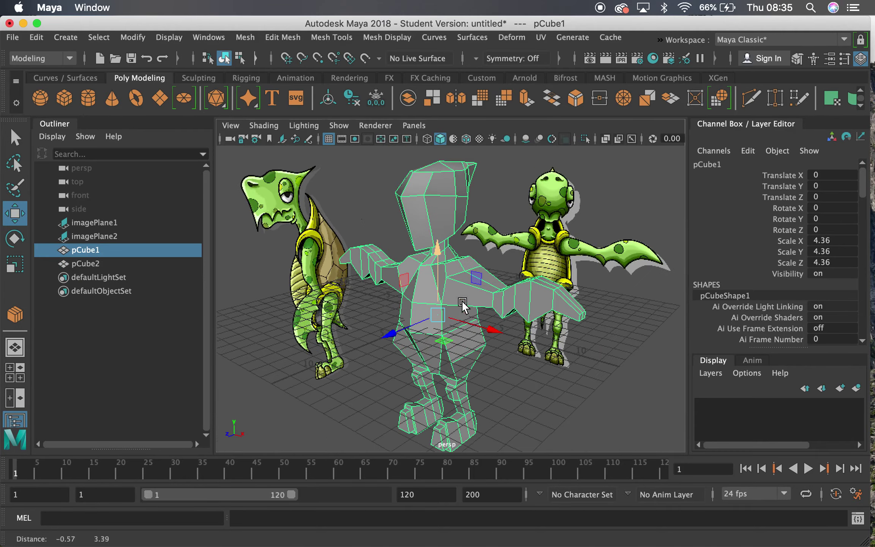
{"action": "left_click_drag", "start_coordinate": [483, 293], "coordinate": [411, 252], "text": "alt"}
{"action": "right_click_drag", "start_coordinate": [411, 253], "coordinate": [444, 278], "text": "alt"}
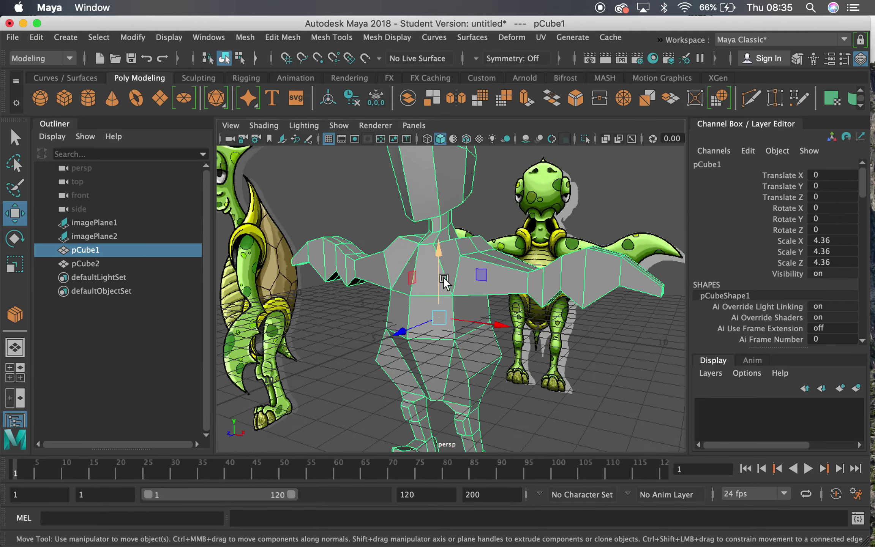
{"action": "scroll", "coordinate": [443, 277], "scroll_direction": "down", "scroll_amount": 5}
Compare pCube1 in full smooth preview, in smooth preview with its cage, and in unsmoothed display
{"action": "key", "text": "3"}
{"action": "left_click_drag", "start_coordinate": [441, 302], "coordinate": [481, 304], "text": "alt"}
{"action": "scroll", "coordinate": [420, 303], "scroll_direction": "up", "scroll_amount": 3}
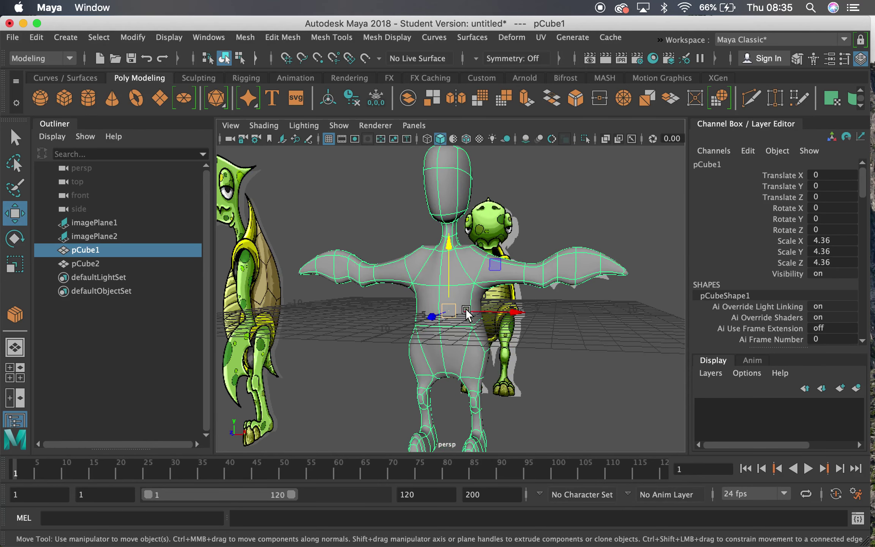
{"action": "key", "text": "2"}
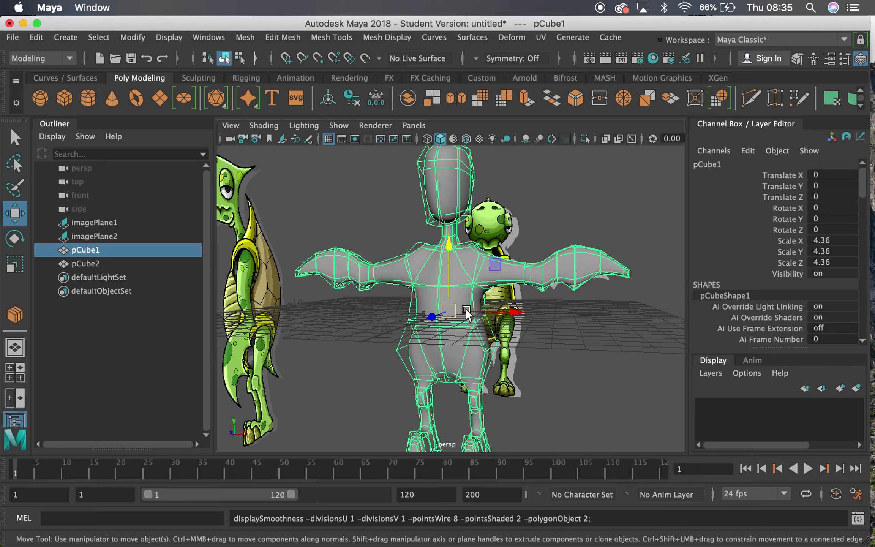
{"action": "left_click_drag", "start_coordinate": [520, 237], "coordinate": [463, 240], "text": "alt"}
{"action": "key", "text": "1"}
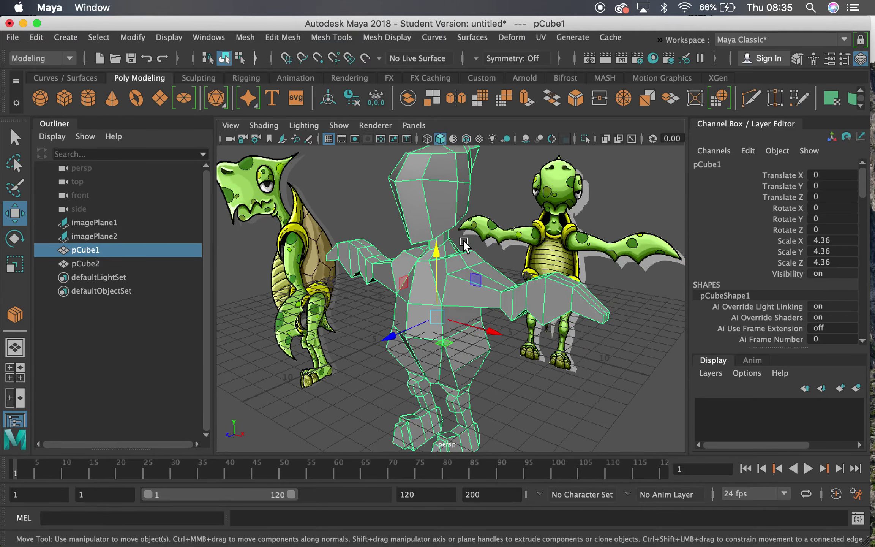
Try smoothing the pCube1 mesh with 1 division, examine its geometry from several sides, and undo the operation
{"action": "left_click", "coordinate": [243, 37]}
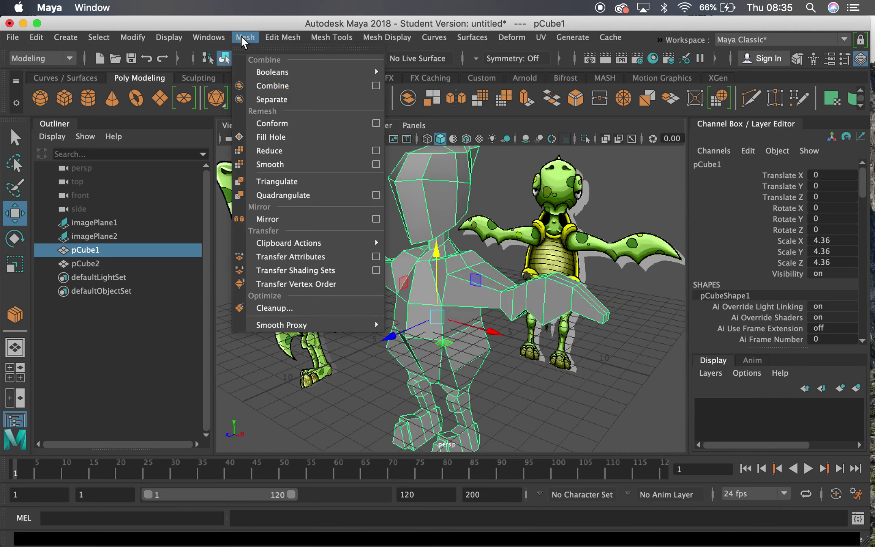
{"action": "left_click", "coordinate": [270, 164]}
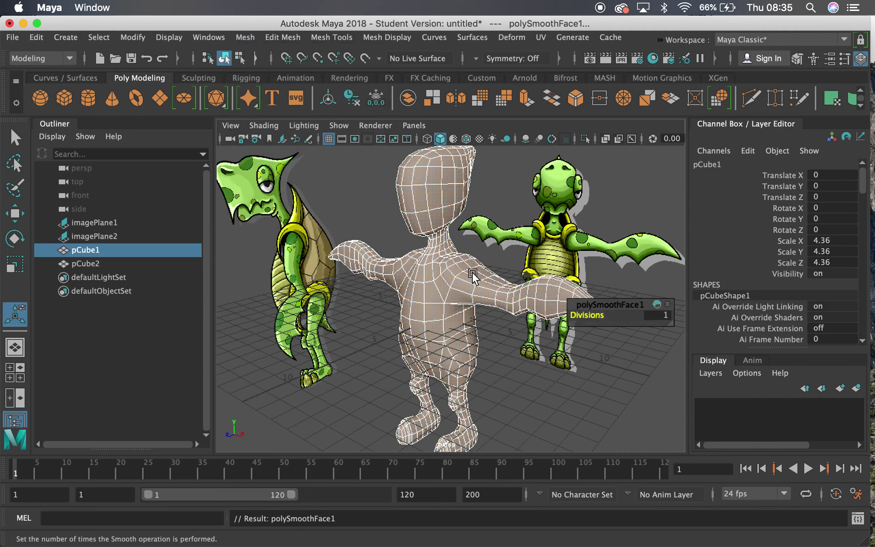
{"action": "left_click_drag", "start_coordinate": [406, 275], "coordinate": [350, 295], "text": "alt"}
{"action": "left_click_drag", "start_coordinate": [409, 318], "coordinate": [559, 301], "text": "alt"}
{"action": "middle_click_drag", "start_coordinate": [557, 296], "coordinate": [551, 245], "text": "alt"}
{"action": "left_click_drag", "start_coordinate": [539, 245], "coordinate": [476, 278], "text": "alt"}
{"action": "right_click_drag", "start_coordinate": [476, 277], "coordinate": [513, 272], "text": "alt"}
{"action": "middle_click_drag", "start_coordinate": [513, 271], "coordinate": [496, 308], "text": "alt"}
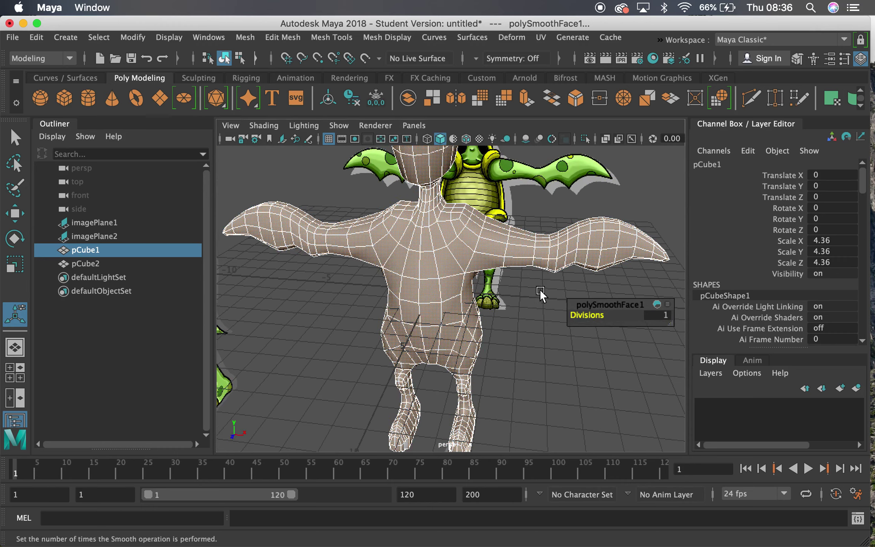
{"action": "left_click_drag", "start_coordinate": [545, 281], "coordinate": [431, 254], "text": "alt"}
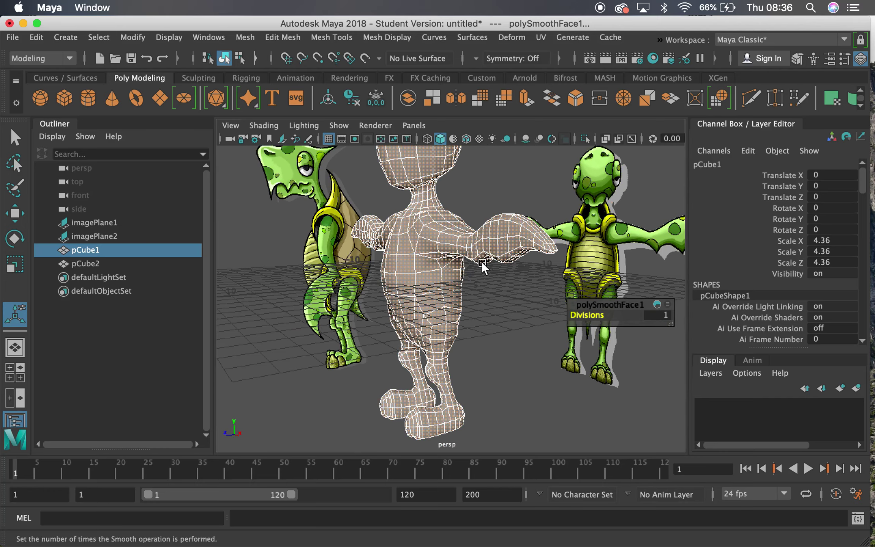
{"action": "key", "text": "super+z"}
Preview the legs and feet smoothed, try the Smooth operation on pCube1 once more, and undo it
{"action": "mouse_move", "coordinate": [465, 279]}
{"action": "left_mouse_down", "text": "alt"}
{"action": "mouse_move", "coordinate": [463, 317]}
{"action": "mouse_move", "coordinate": [504, 190]}
{"action": "mouse_move", "coordinate": [471, 274]}
{"action": "left_mouse_up", "text": "alt"}
{"action": "key", "text": "3"}
{"action": "right_click_drag", "start_coordinate": [474, 275], "coordinate": [553, 315], "text": "alt"}
{"action": "key", "text": "1"}
{"action": "left_click", "coordinate": [243, 38]}
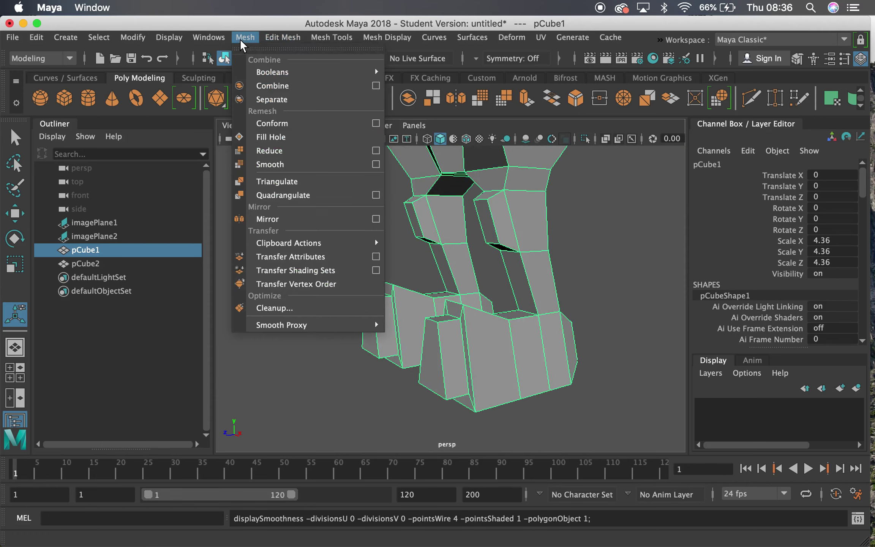
{"action": "left_click", "coordinate": [284, 165]}
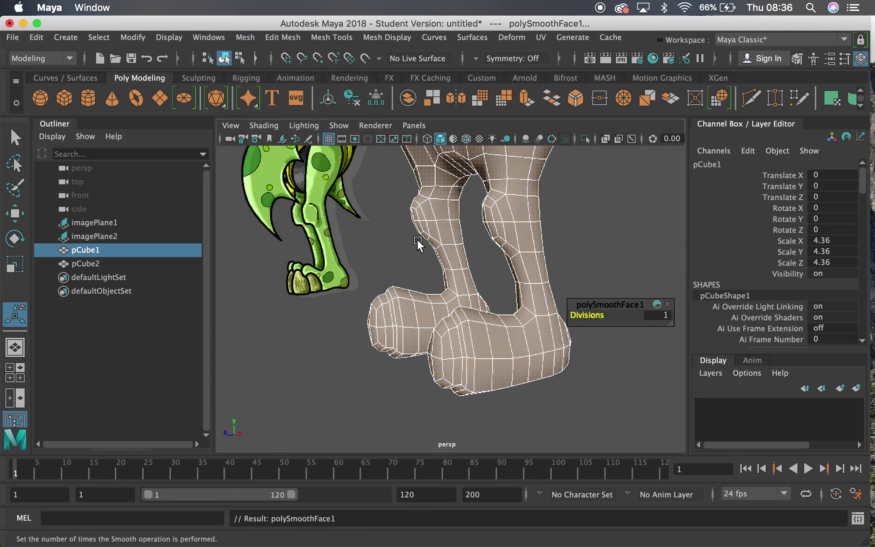
{"action": "key", "text": "super+z"}
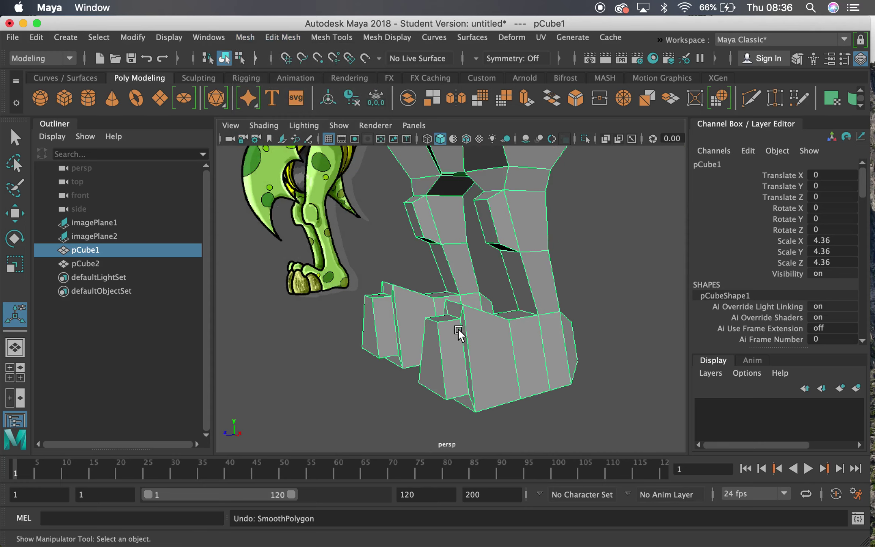
With the Crease tool, crease the vertical edge where the toe block meets the foot to about 4.5
{"action": "left_click", "coordinate": [319, 38]}
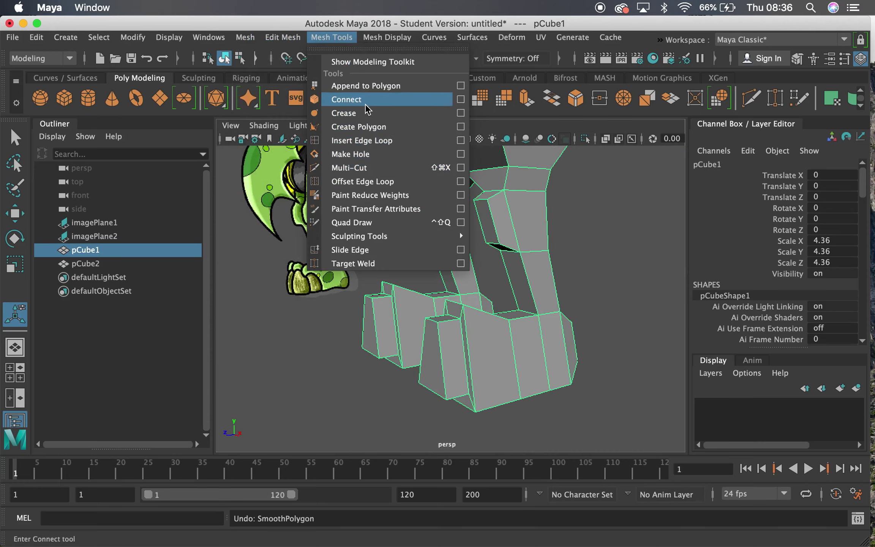
{"action": "left_click", "coordinate": [344, 113]}
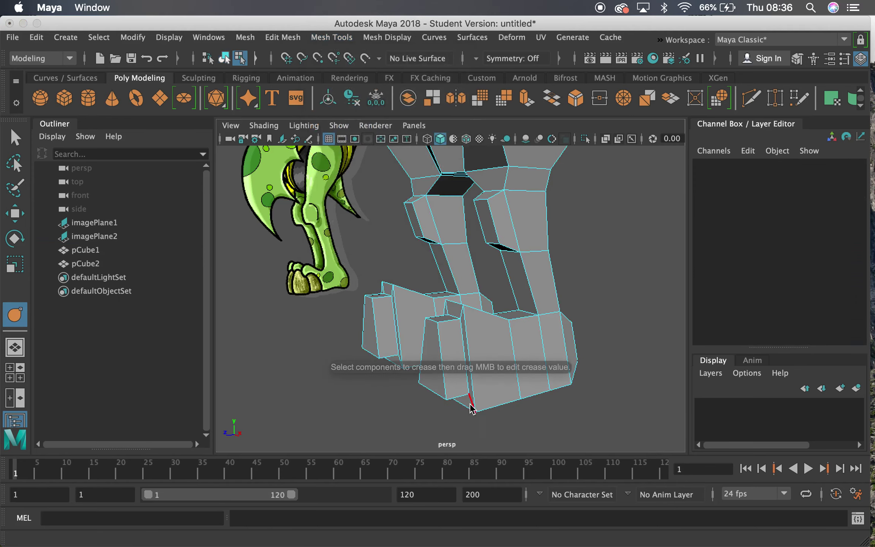
{"action": "left_click", "coordinate": [462, 344]}
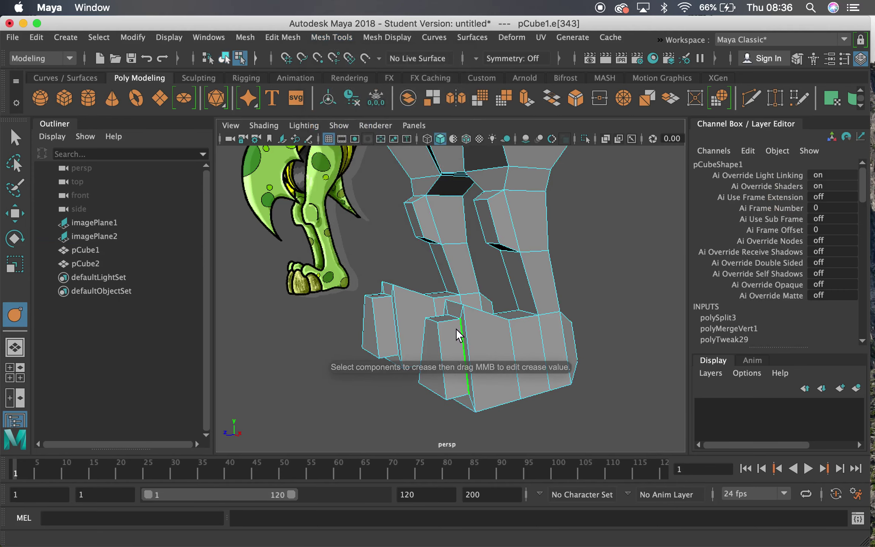
{"action": "left_click_drag", "start_coordinate": [454, 318], "coordinate": [342, 312], "text": "alt"}
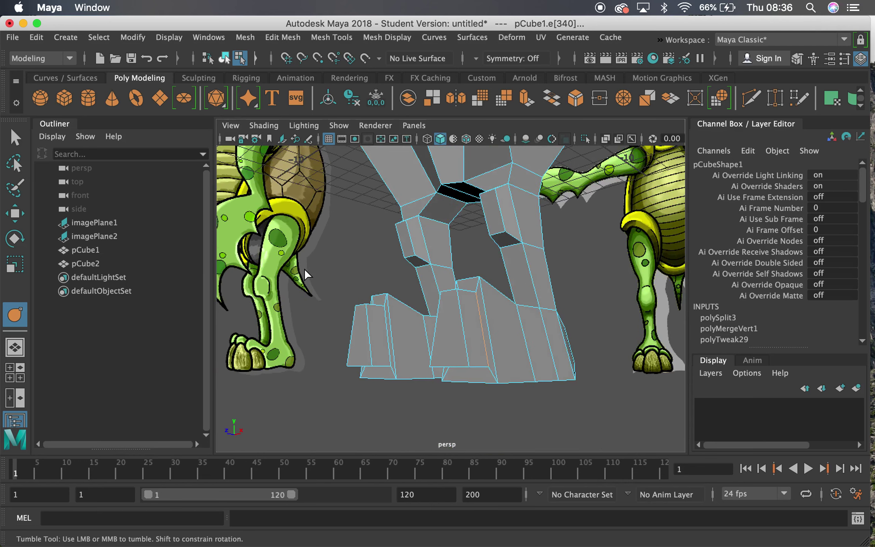
{"action": "key", "text": "g"}
{"action": "middle_click_drag", "start_coordinate": [305, 268], "coordinate": [305, 268]}
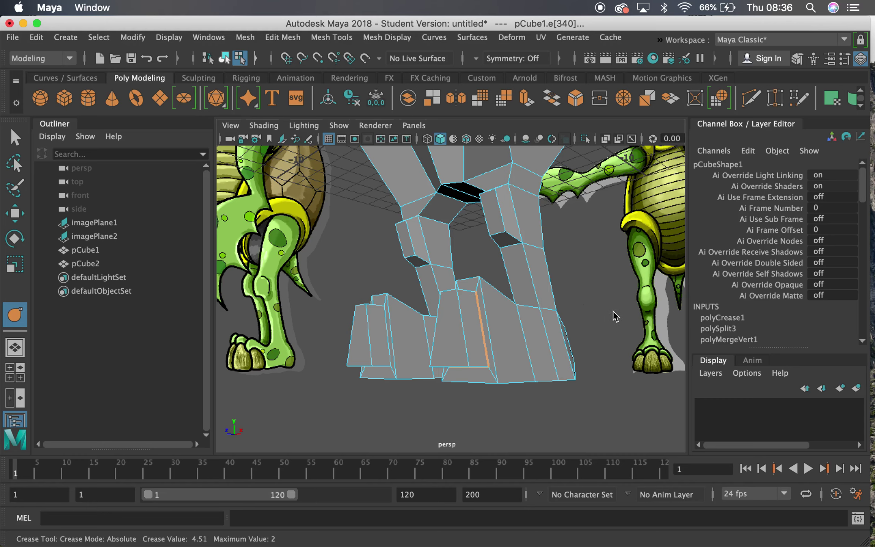
{"action": "middle_click_drag", "start_coordinate": [314, 299], "coordinate": [406, 321]}
Compare the foot in smoothed and unsmoothed display to check the creased toe edge
{"action": "left_click_drag", "start_coordinate": [552, 308], "coordinate": [398, 313], "text": "alt"}
{"action": "key", "text": "3"}
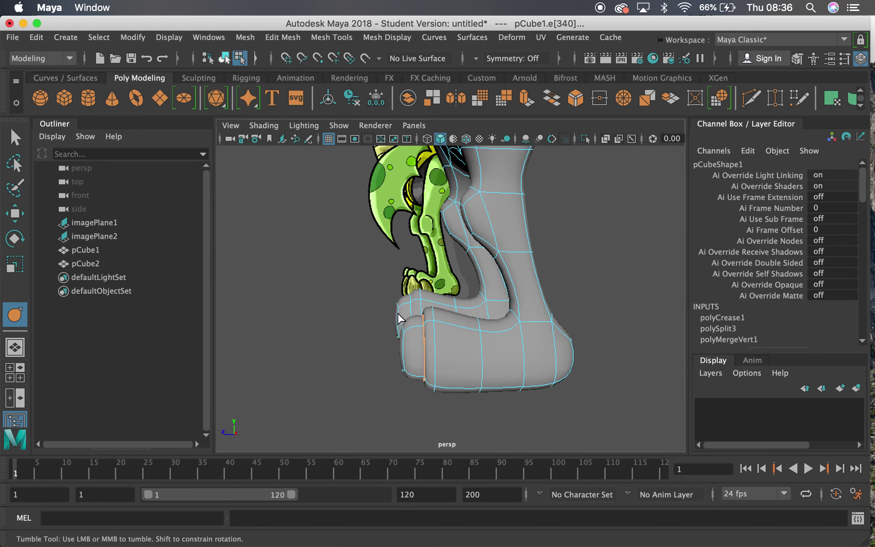
{"action": "key", "text": "1"}
{"action": "key", "text": "3"}
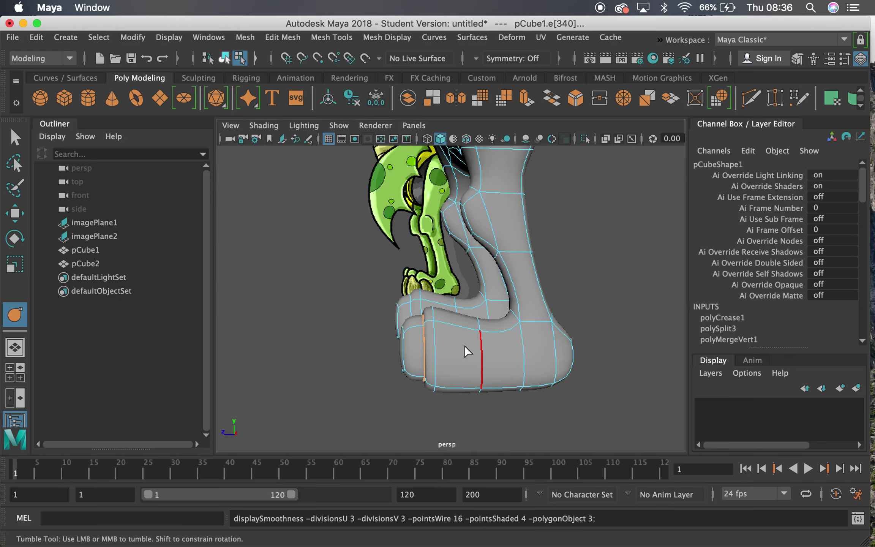
{"action": "key", "text": "1"}
{"action": "key", "text": "3"}
{"action": "key", "text": "1"}
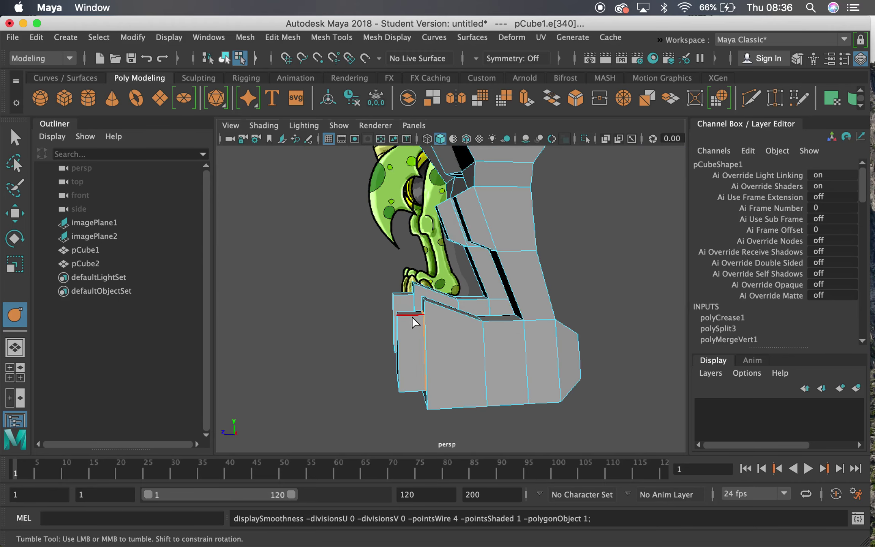
Crease the four short edges running from the toe block's front face back to the foot to about 4.38, checking them in smooth preview
{"action": "left_click", "coordinate": [411, 316]}
{"action": "left_click_drag", "start_coordinate": [412, 316], "coordinate": [375, 355], "text": "alt"}
{"action": "left_click", "coordinate": [469, 364], "text": "shift"}
{"action": "left_click", "coordinate": [497, 364], "text": "shift"}
{"action": "left_click", "coordinate": [445, 400], "text": "shift"}
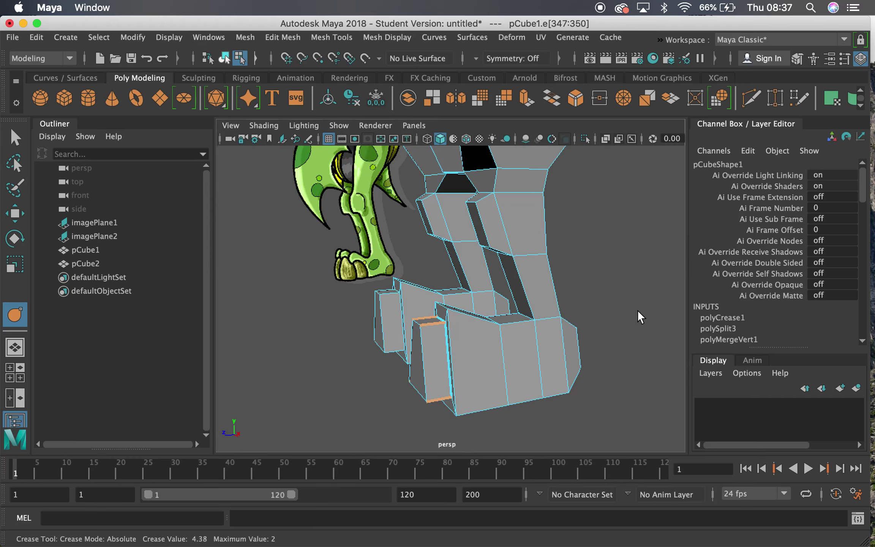
{"action": "key", "text": "3"}
{"action": "left_click_drag", "start_coordinate": [598, 301], "coordinate": [555, 341], "text": "alt"}
{"action": "key", "text": "1"}
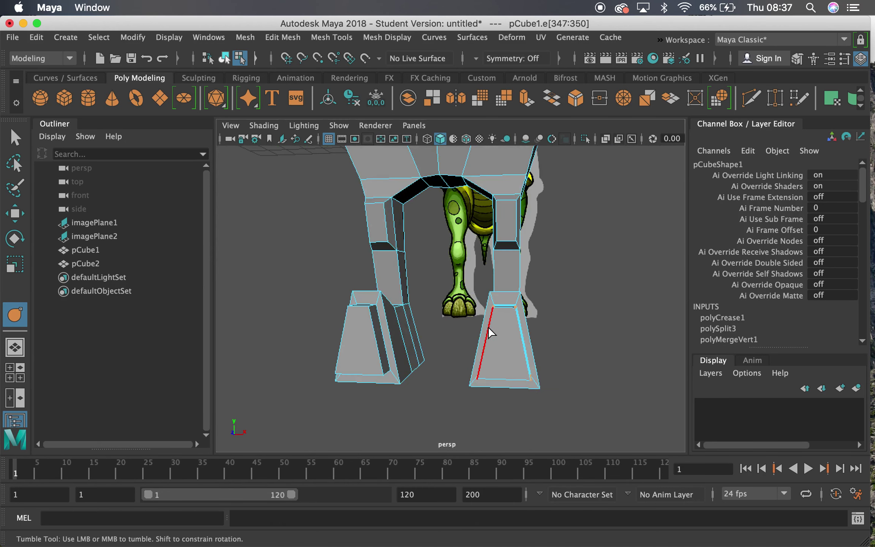
Crease the four edges outlining the toe block's front face to about 1.07 and check them in smooth preview
{"action": "left_click", "coordinate": [488, 326]}
{"action": "left_click", "coordinate": [500, 378], "text": "shift"}
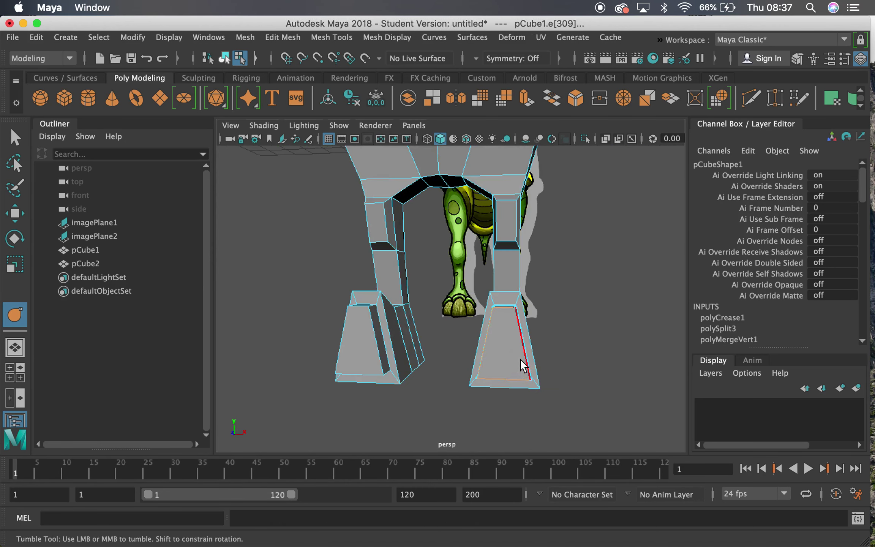
{"action": "left_click_drag", "start_coordinate": [521, 359], "coordinate": [363, 343], "text": "alt"}
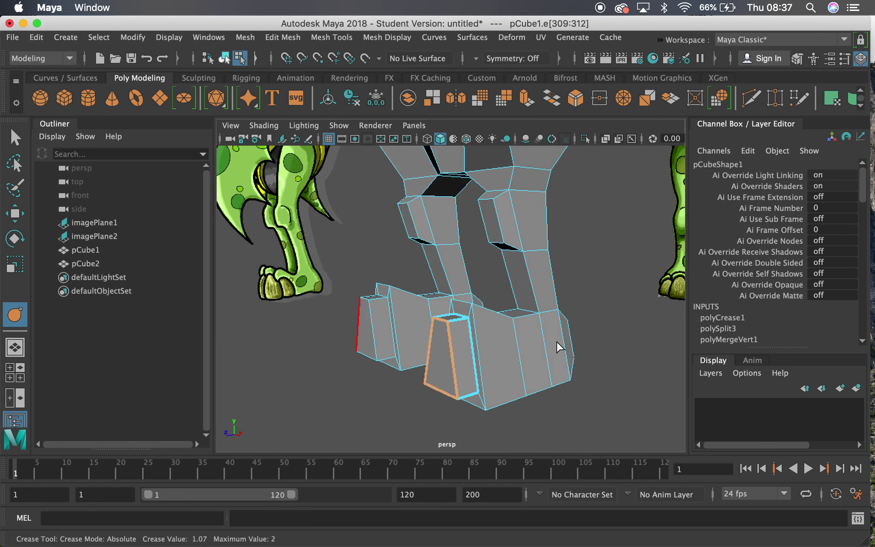
{"action": "key", "text": "3"}
{"action": "left_click_drag", "start_coordinate": [557, 341], "coordinate": [362, 343], "text": "alt"}
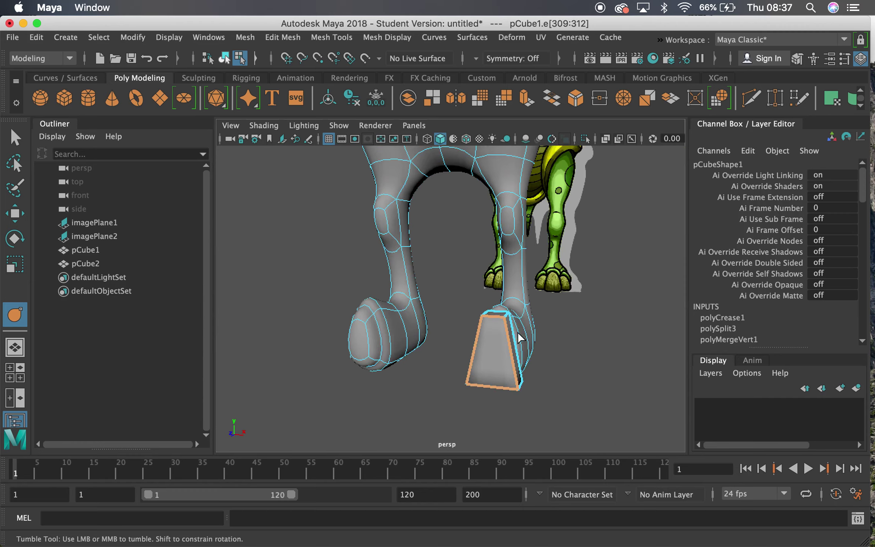
Crease the front and back edges on the underside of the knee above the creased foot
{"action": "left_click_drag", "start_coordinate": [527, 399], "coordinate": [490, 391], "text": "alt"}
{"action": "left_click_drag", "start_coordinate": [512, 297], "coordinate": [504, 270], "text": "alt"}
{"action": "middle_click_drag", "start_coordinate": [504, 270], "coordinate": [486, 319], "text": "alt"}
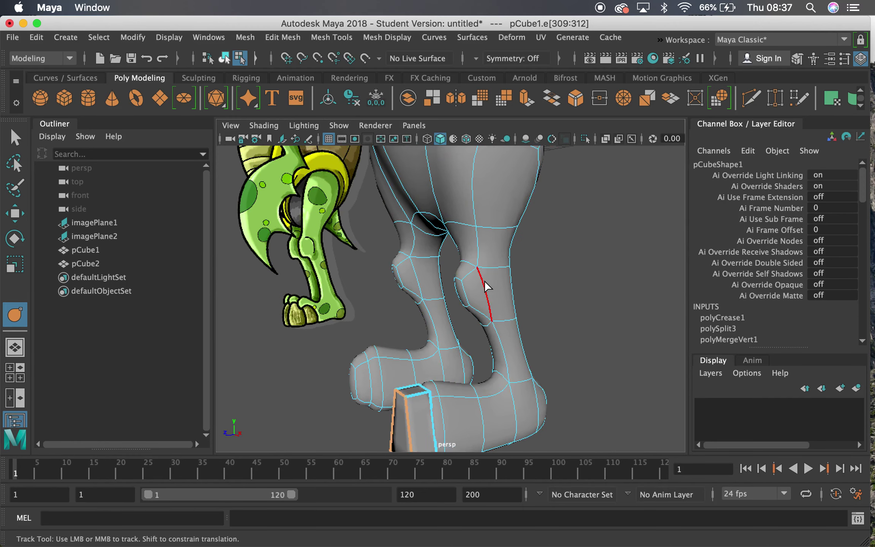
{"action": "left_click", "coordinate": [464, 307]}
{"action": "left_click_drag", "start_coordinate": [465, 306], "coordinate": [466, 336], "text": "alt"}
{"action": "middle_click_drag", "start_coordinate": [483, 336], "coordinate": [644, 336]}
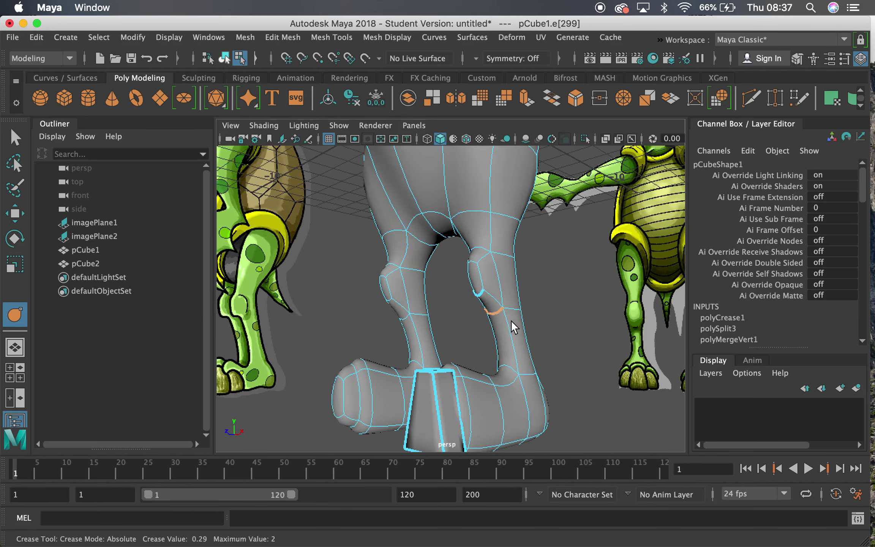
{"action": "middle_click_drag", "start_coordinate": [511, 320], "coordinate": [787, 316]}
Crease the two side edges on the knee's underside, the first to about 5.23, and compare smoothed and unsmoothed display
{"action": "left_click_drag", "start_coordinate": [539, 342], "coordinate": [473, 300], "text": "alt"}
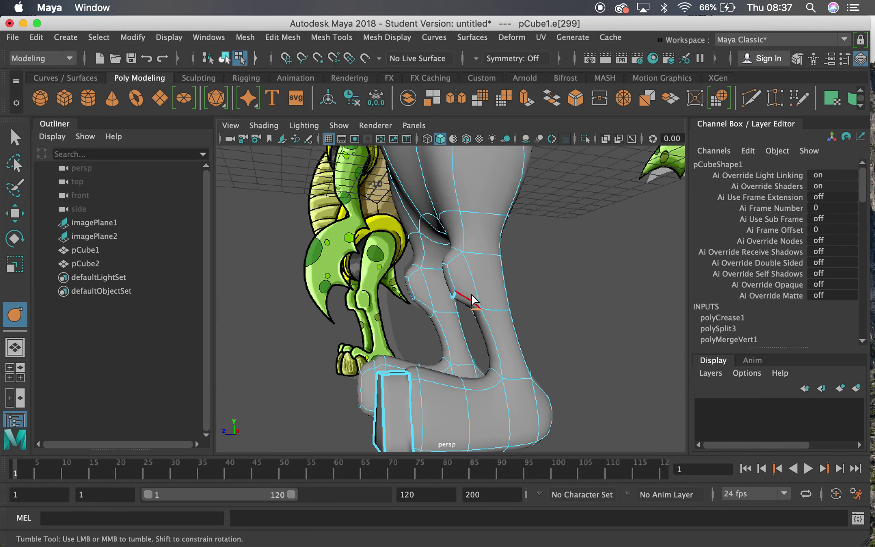
{"action": "left_click", "coordinate": [466, 300]}
{"action": "middle_click_drag", "start_coordinate": [615, 324], "coordinate": [816, 312]}
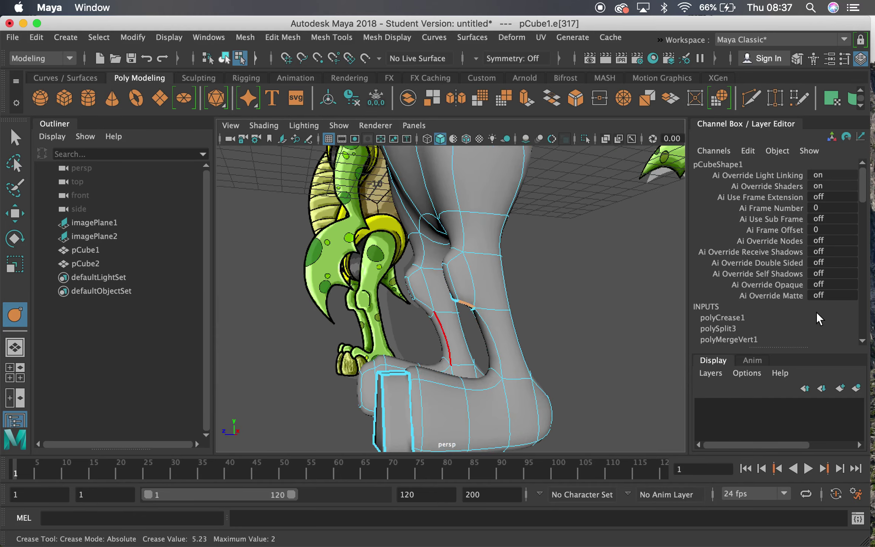
{"action": "left_click_drag", "start_coordinate": [429, 314], "coordinate": [586, 296], "text": "alt"}
{"action": "left_click", "coordinate": [490, 302]}
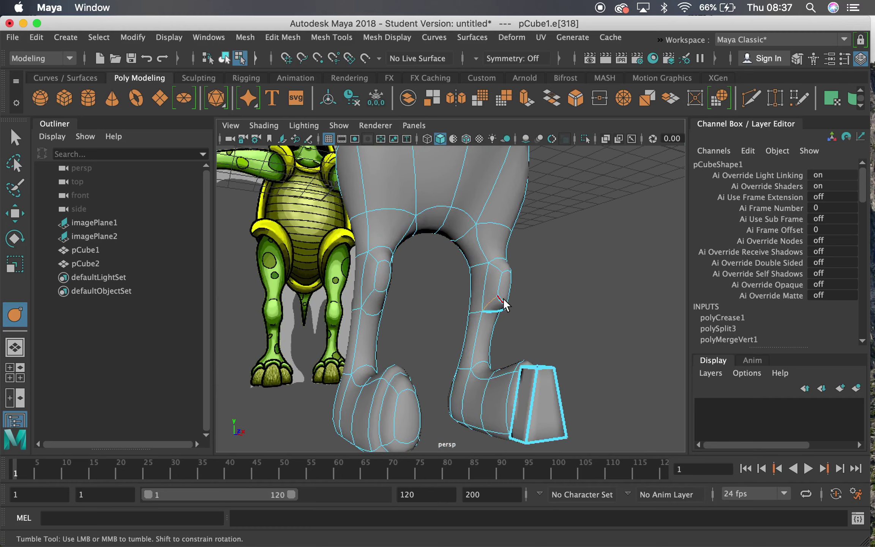
{"action": "middle_click_drag", "start_coordinate": [579, 278], "coordinate": [821, 268]}
{"action": "left_click_drag", "start_coordinate": [587, 323], "coordinate": [361, 328], "text": "alt"}
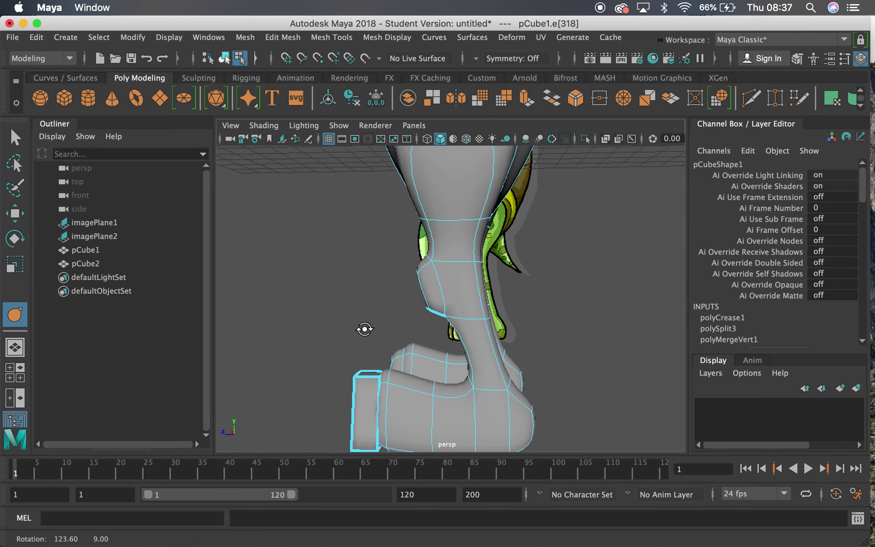
{"action": "key", "text": "1"}
{"action": "key", "text": "3"}
{"action": "key", "text": "1"}
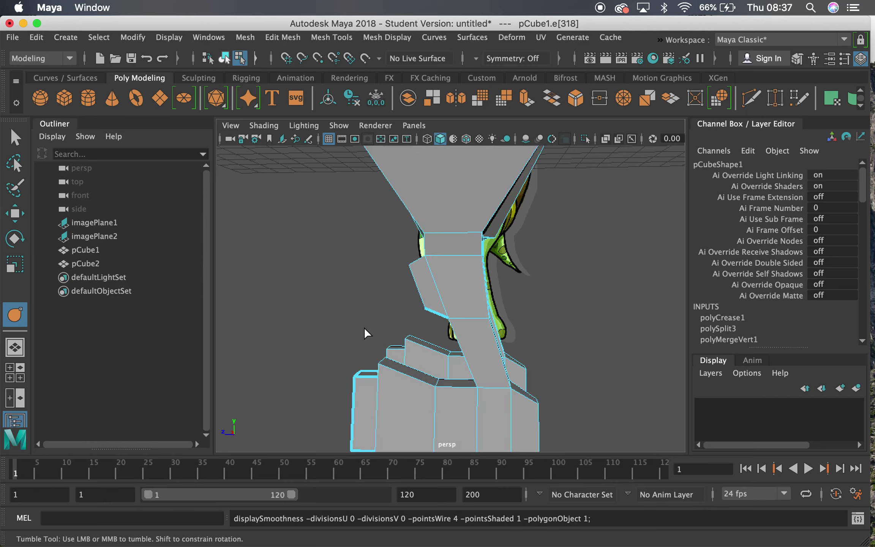
Compare the creased foot and knee in smoothed and unsmoothed display, viewing the legs from several angles
{"action": "left_click_drag", "start_coordinate": [364, 327], "coordinate": [457, 337], "text": "alt"}
{"action": "key", "text": "3"}
{"action": "right_click_drag", "start_coordinate": [458, 337], "coordinate": [403, 347], "text": "alt"}
{"action": "middle_click_drag", "start_coordinate": [405, 348], "coordinate": [374, 378], "text": "alt"}
{"action": "key", "text": "1"}
{"action": "left_click_drag", "start_coordinate": [397, 354], "coordinate": [435, 190], "text": "alt"}
{"action": "left_click", "coordinate": [435, 192]}
{"action": "key", "text": "3"}
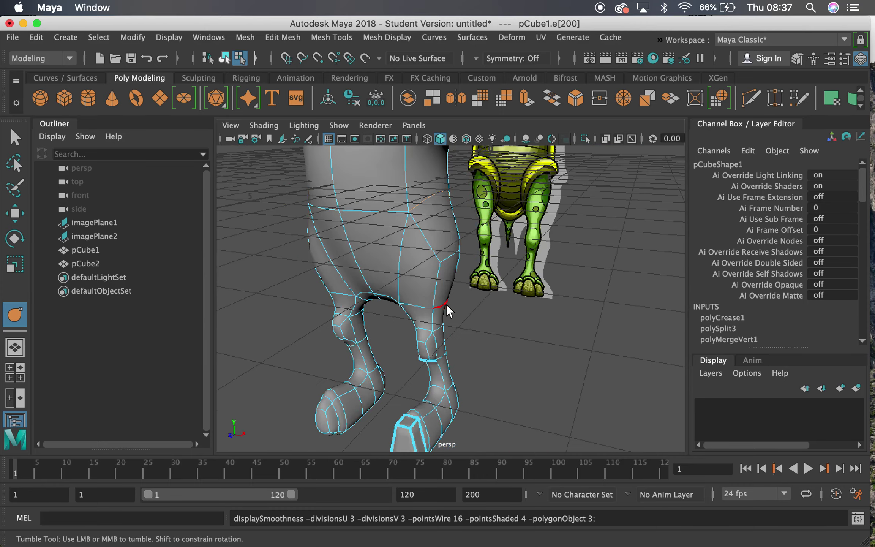
Crease the horizontal edge across the outer bulge of the upper leg to about 7.9 and compare smoothed and unsmoothed display
{"action": "left_click_drag", "start_coordinate": [446, 304], "coordinate": [386, 325], "text": "alt"}
{"action": "key", "text": "1"}
{"action": "left_click", "coordinate": [429, 245]}
{"action": "key", "text": "3"}
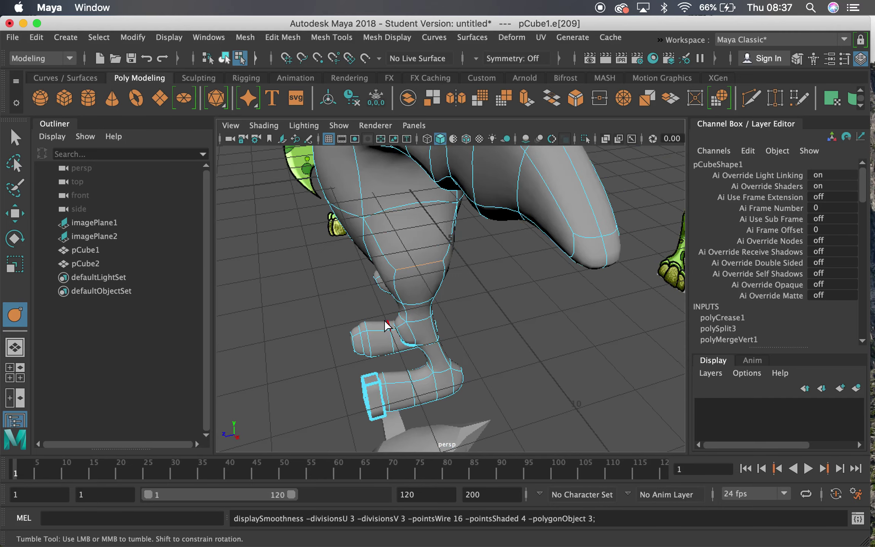
{"action": "key", "text": "1"}
{"action": "key", "text": "y"}
{"action": "key", "text": "3"}
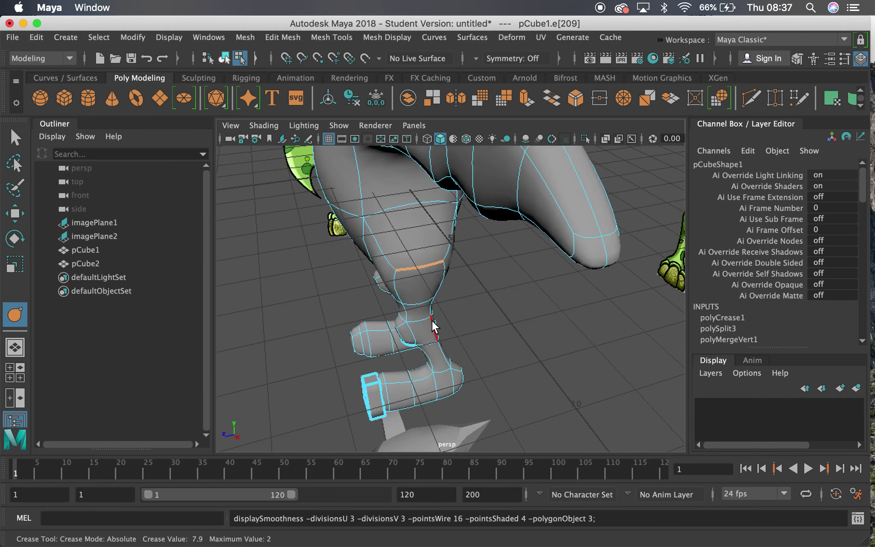
{"action": "key", "text": "1"}
{"action": "key", "text": "3"}
{"action": "key", "text": "1"}
Crease the two slanted edges below the upper leg's horizontal crease to about 4.97 and check them in smooth preview
{"action": "left_click", "coordinate": [388, 294]}
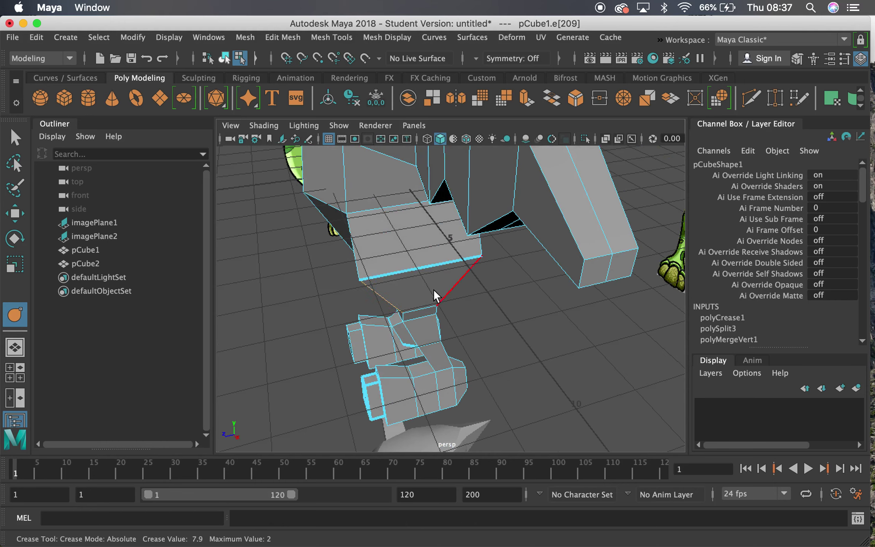
{"action": "left_click", "coordinate": [452, 282], "text": "shift"}
{"action": "key", "text": "3"}
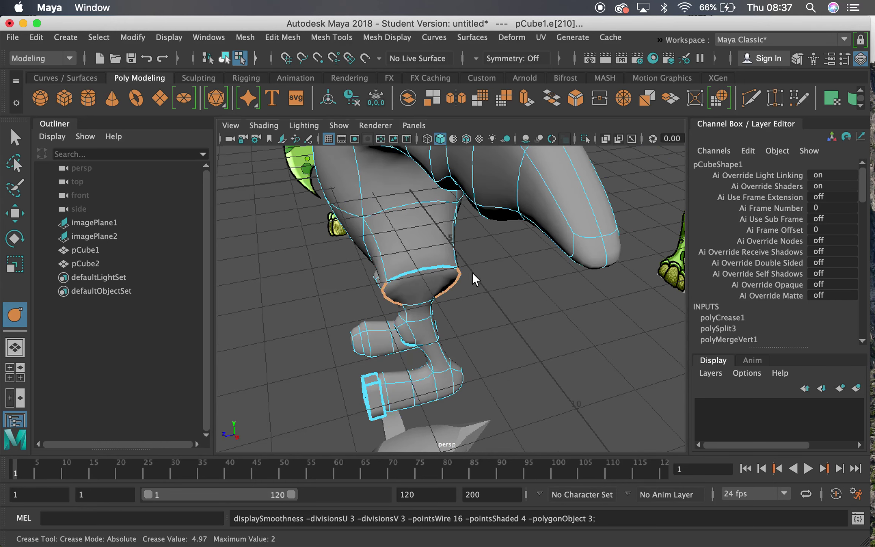
{"action": "key", "text": "1"}
Crease the two side edges above the upper leg's horizontal crease to about 6.86 and preview them smoothed
{"action": "left_click", "coordinate": [360, 245]}
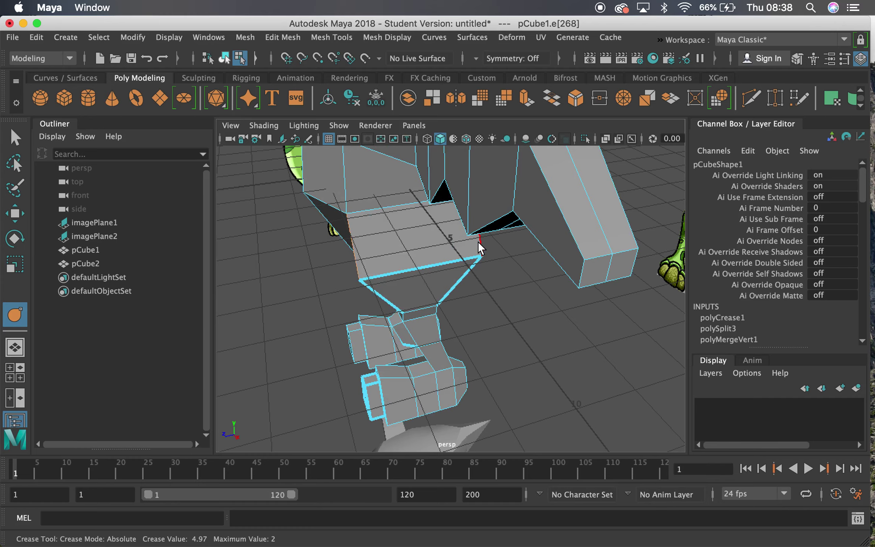
{"action": "left_click", "coordinate": [479, 242], "text": "shift"}
{"action": "key", "text": "3"}
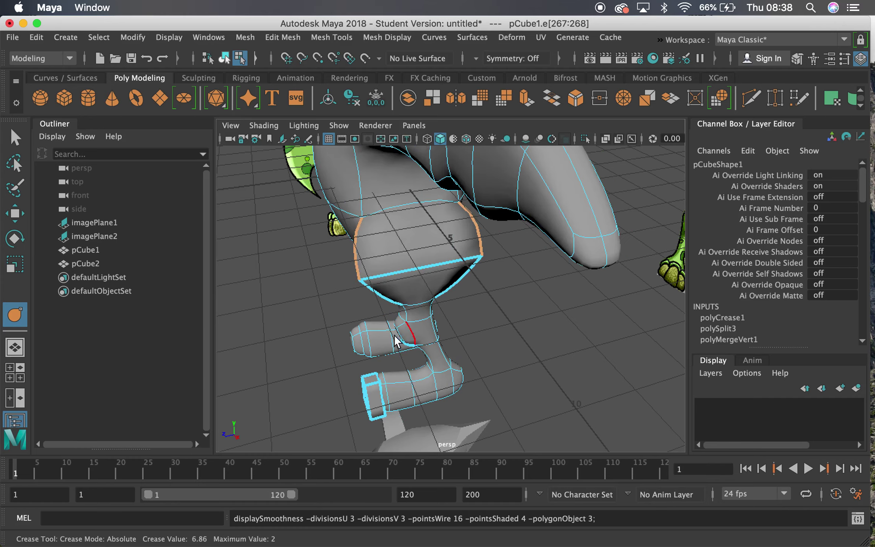
Select all five creased edges on the upper leg's outer bulge and set their crease to about 0.36
{"action": "left_click_drag", "start_coordinate": [397, 335], "coordinate": [428, 279], "text": "alt"}
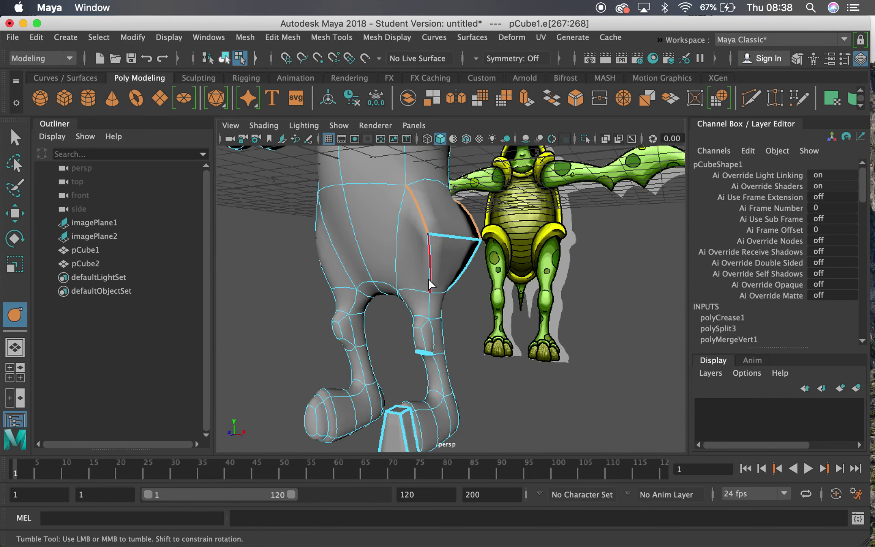
{"action": "left_click", "coordinate": [441, 268], "text": "shift"}
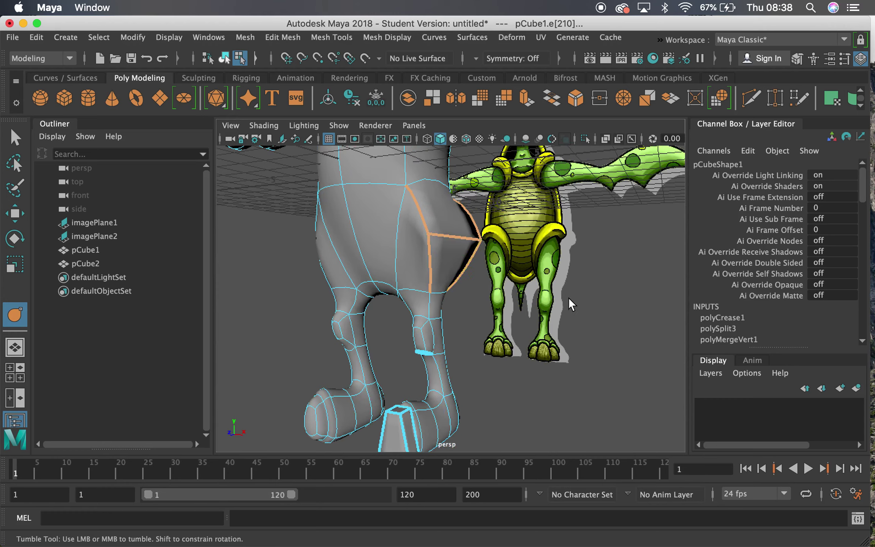
{"action": "middle_click_drag", "start_coordinate": [568, 296], "coordinate": [842, 315]}
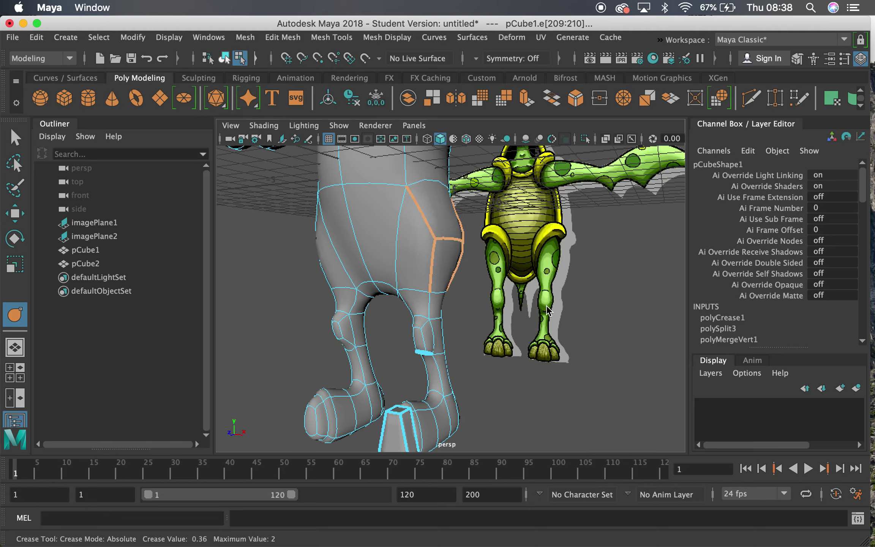
Crease the edges around the top of the neck, just beneath the head, to about 1.3 and inspect the smoothed body
{"action": "left_click_drag", "start_coordinate": [467, 311], "coordinate": [461, 280], "text": "alt"}
{"action": "right_click_drag", "start_coordinate": [461, 279], "coordinate": [531, 288], "text": "alt"}
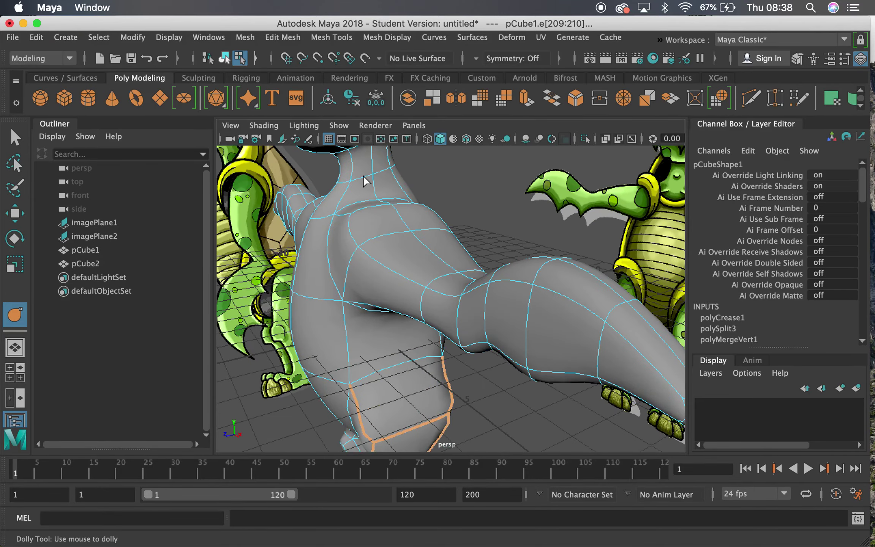
{"action": "middle_click_drag", "start_coordinate": [365, 179], "coordinate": [419, 299], "text": "alt"}
{"action": "left_click_drag", "start_coordinate": [418, 299], "coordinate": [436, 274], "text": "alt"}
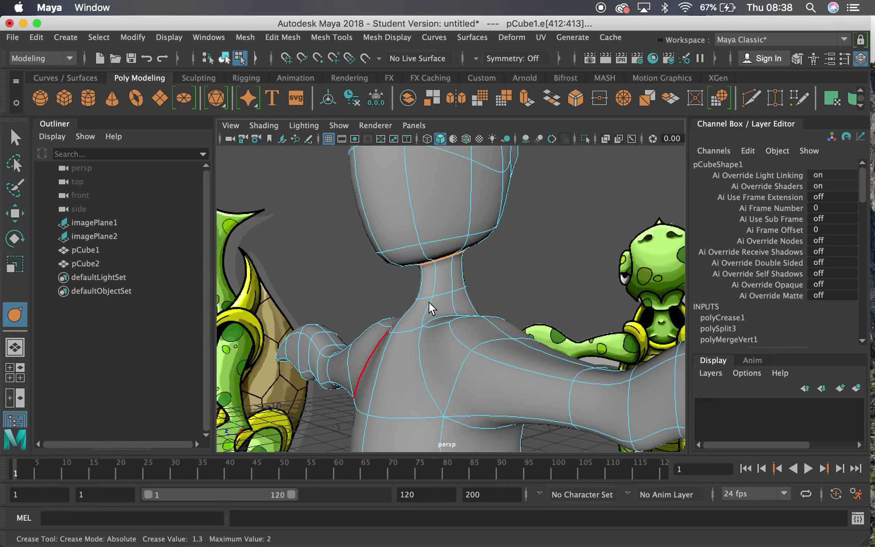
{"action": "middle_click_drag", "start_coordinate": [415, 297], "coordinate": [421, 295]}
{"action": "left_click_drag", "start_coordinate": [421, 296], "coordinate": [452, 299], "text": "alt"}
{"action": "right_click_drag", "start_coordinate": [452, 299], "coordinate": [342, 288], "text": "alt"}
{"action": "middle_click_drag", "start_coordinate": [356, 290], "coordinate": [401, 246], "text": "alt"}
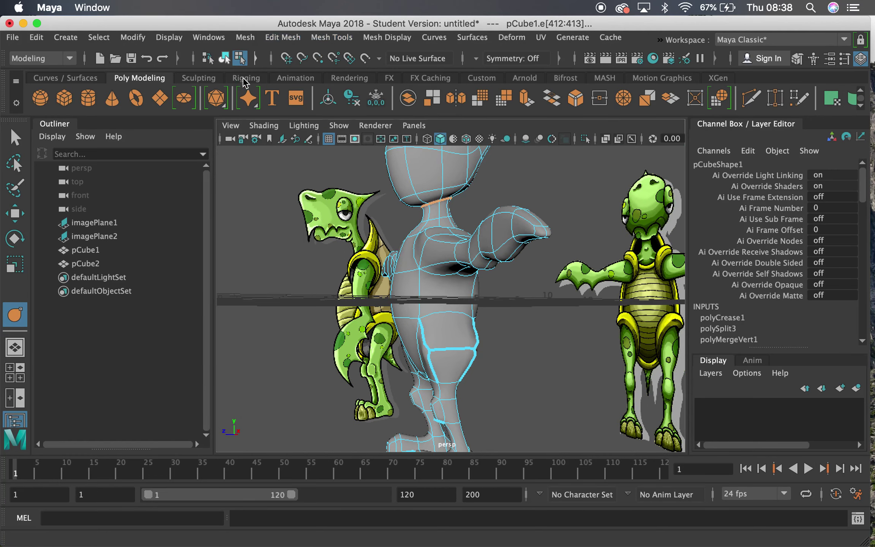
Return the turtle body to unsmoothed display, select it as a whole object and apply the Smooth mesh operation
{"action": "key", "text": "1"}
{"action": "left_click", "coordinate": [224, 58]}
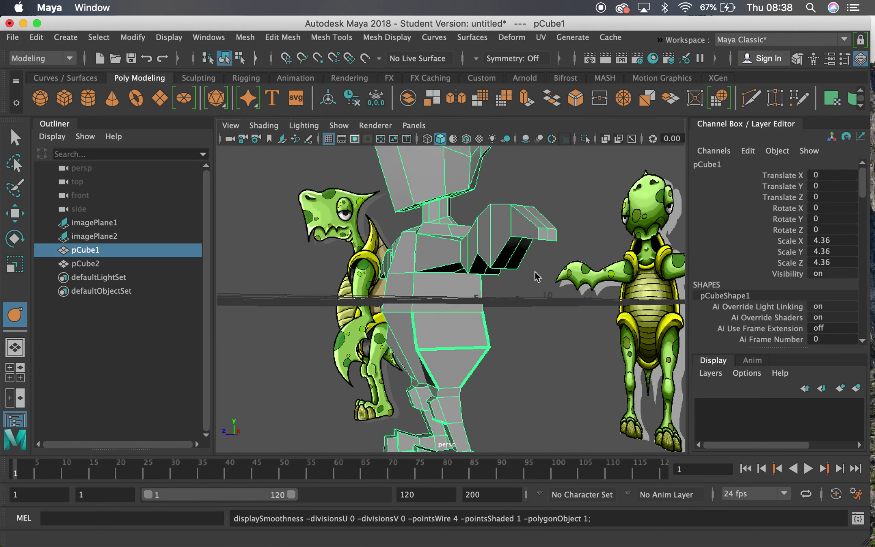
{"action": "left_click", "coordinate": [244, 37]}
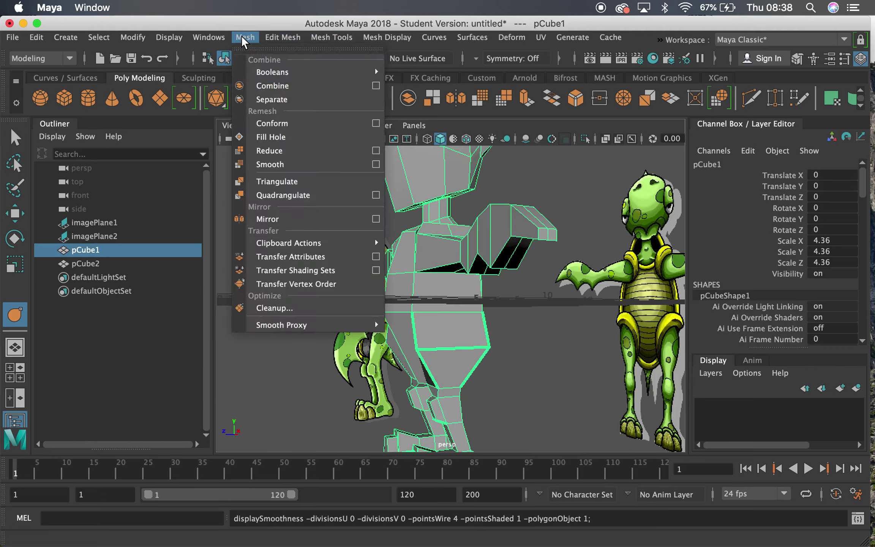
{"action": "left_click", "coordinate": [285, 164]}
{"action": "left_click", "coordinate": [493, 367]}
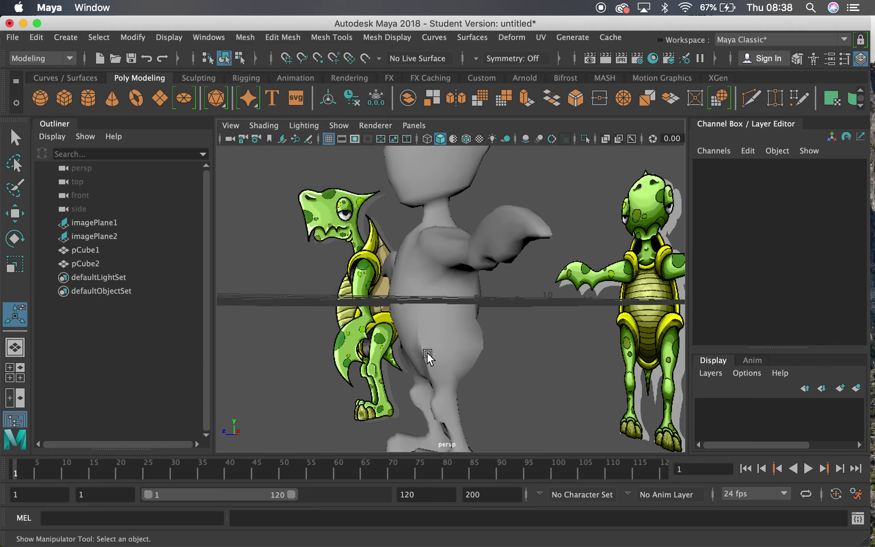
Reselect the turtle body and examine its subdivided wireframe and creased toe, knee and thigh areas from several angles
{"action": "mouse_move", "coordinate": [427, 352]}
{"action": "left_mouse_down", "text": "alt"}
{"action": "mouse_move", "coordinate": [644, 364]}
{"action": "mouse_move", "coordinate": [335, 347]}
{"action": "mouse_move", "coordinate": [278, 361]}
{"action": "mouse_move", "coordinate": [604, 370]}
{"action": "mouse_move", "coordinate": [709, 363]}
{"action": "mouse_move", "coordinate": [570, 374]}
{"action": "mouse_move", "coordinate": [463, 361]}
{"action": "mouse_move", "coordinate": [406, 310]}
{"action": "left_mouse_up", "text": "alt"}
{"action": "left_click", "coordinate": [514, 352]}
{"action": "right_click_drag", "start_coordinate": [406, 310], "coordinate": [391, 327], "text": "alt"}
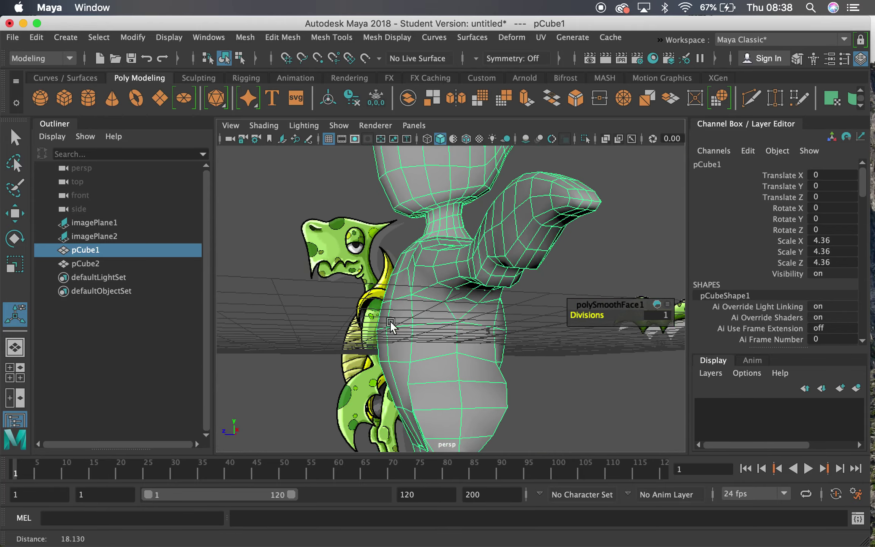
{"action": "middle_click_drag", "start_coordinate": [437, 411], "coordinate": [443, 224], "text": "alt"}
{"action": "right_click_drag", "start_coordinate": [414, 258], "coordinate": [440, 277], "text": "alt"}
{"action": "left_click_drag", "start_coordinate": [440, 281], "coordinate": [399, 319], "text": "alt"}
{"action": "right_click_drag", "start_coordinate": [399, 319], "coordinate": [383, 244], "text": "alt"}
{"action": "left_click_drag", "start_coordinate": [383, 244], "coordinate": [371, 281], "text": "alt"}
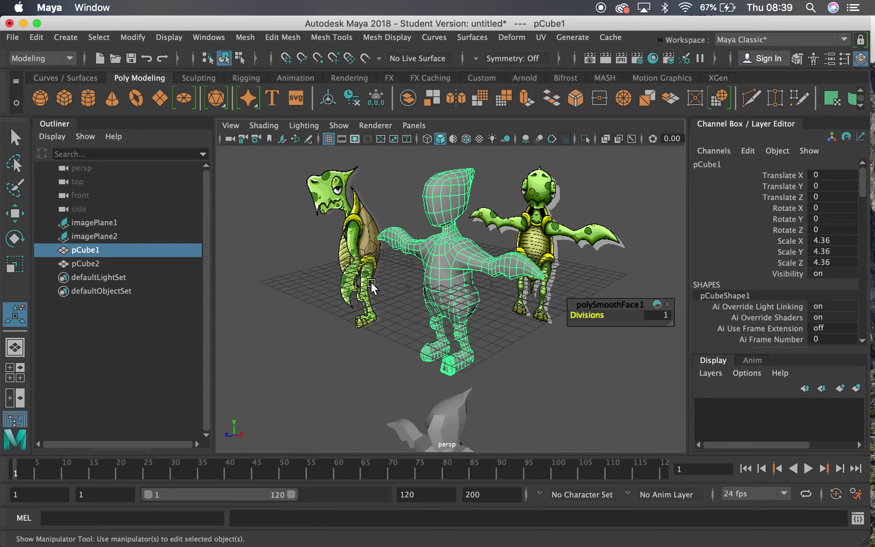
{"action": "left_click_drag", "start_coordinate": [381, 186], "coordinate": [462, 227], "text": "alt"}
{"action": "right_click_drag", "start_coordinate": [463, 227], "coordinate": [514, 256], "text": "alt"}
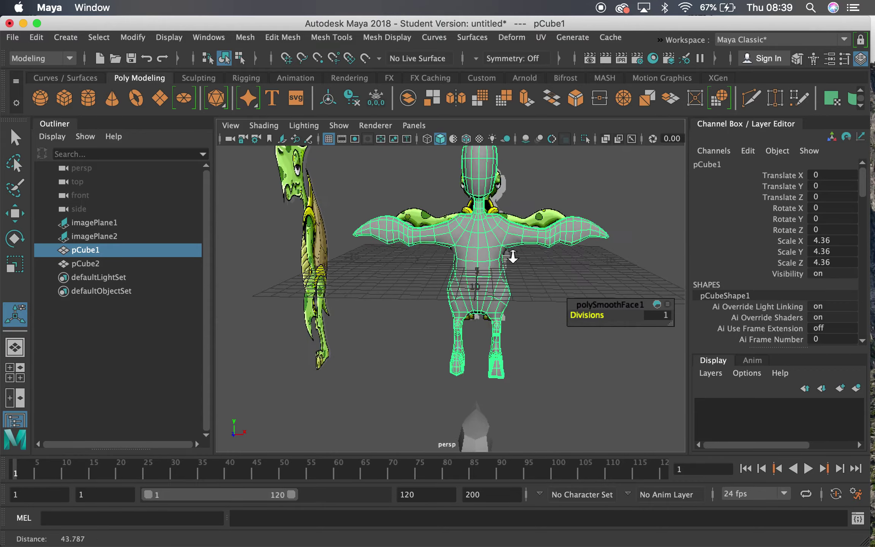
{"action": "middle_click_drag", "start_coordinate": [514, 256], "coordinate": [543, 246], "text": "alt"}
{"action": "left_click_drag", "start_coordinate": [543, 246], "coordinate": [432, 261], "text": "alt"}
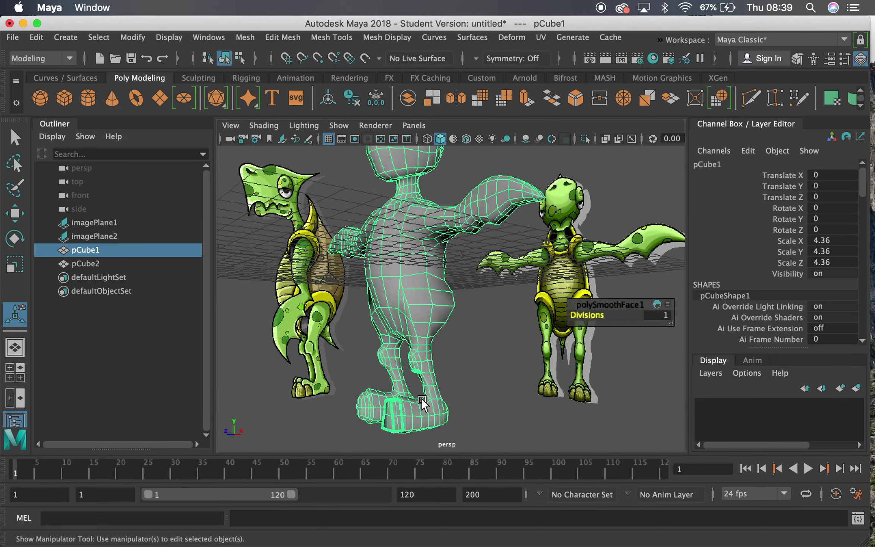
{"action": "left_click_drag", "start_coordinate": [440, 390], "coordinate": [462, 293], "text": "alt"}
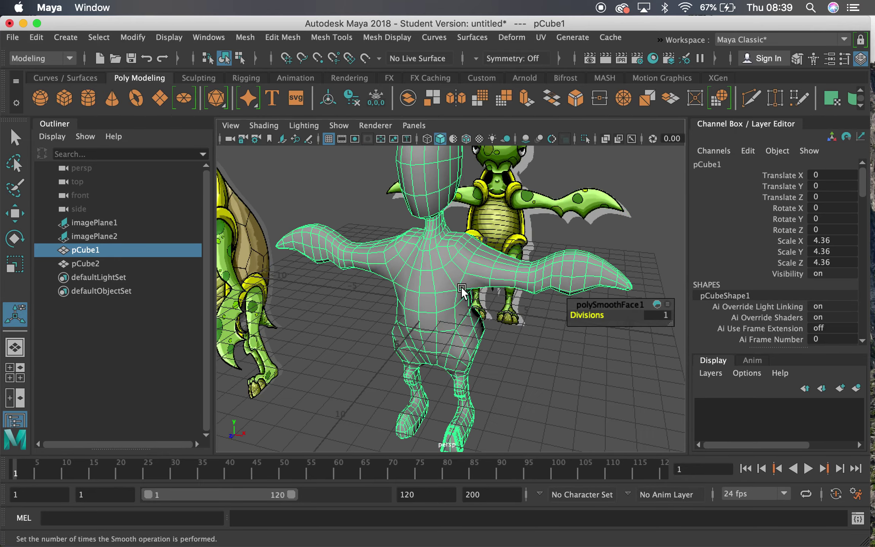